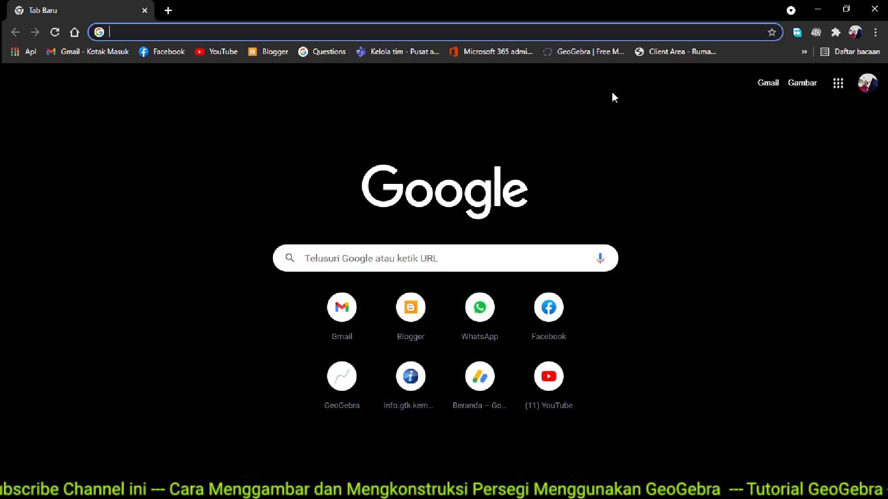
Step: Open the GeoGebra website and start GeoGebra Classic 6 online from its app downloads page
click(600, 54)
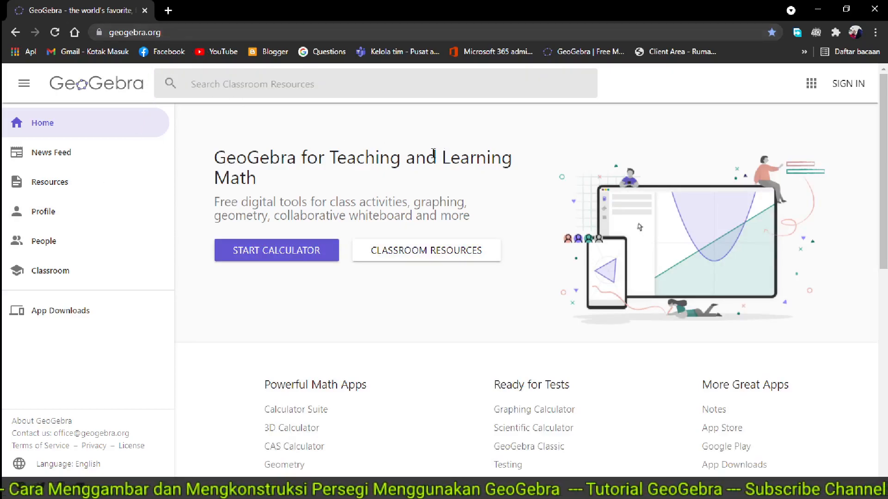
click(99, 317)
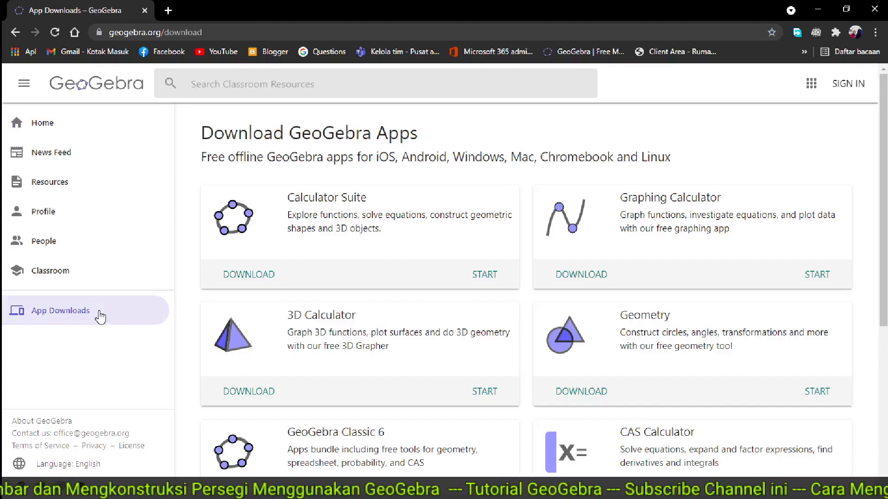
scroll(456, 373, down, 3)
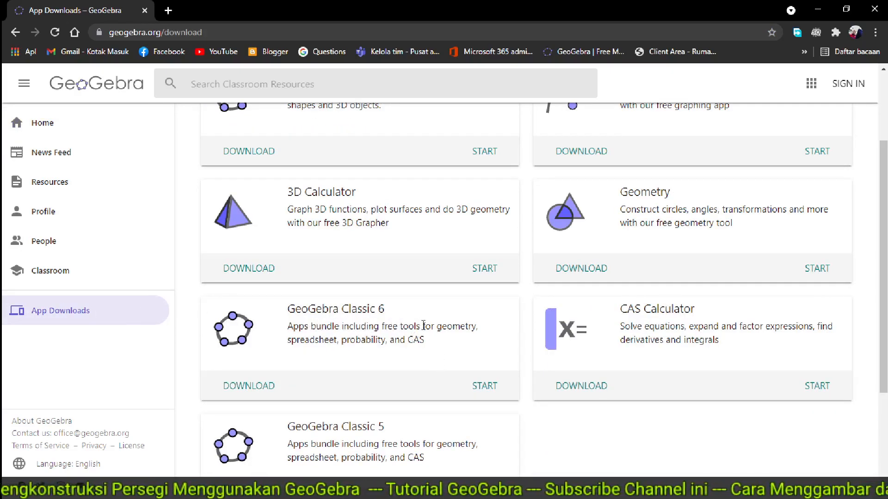
click(484, 386)
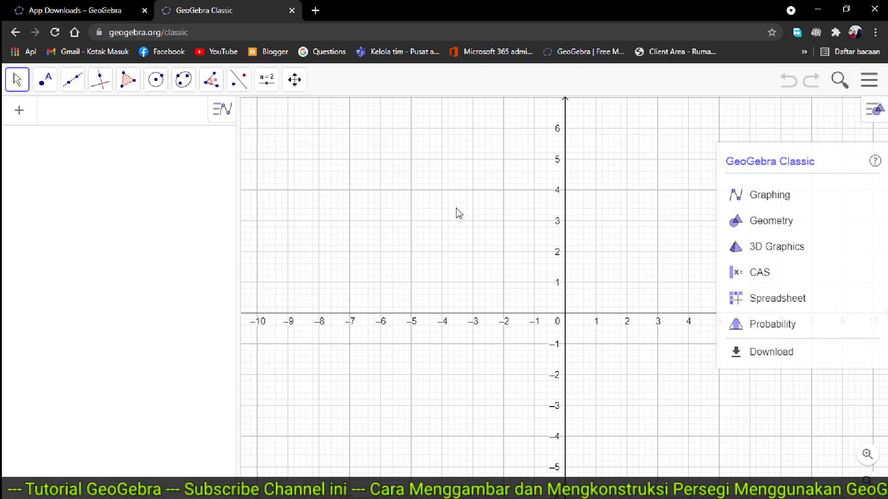
Step: Hide the coordinate axes in the graphics view, keeping the grid
click(423, 205)
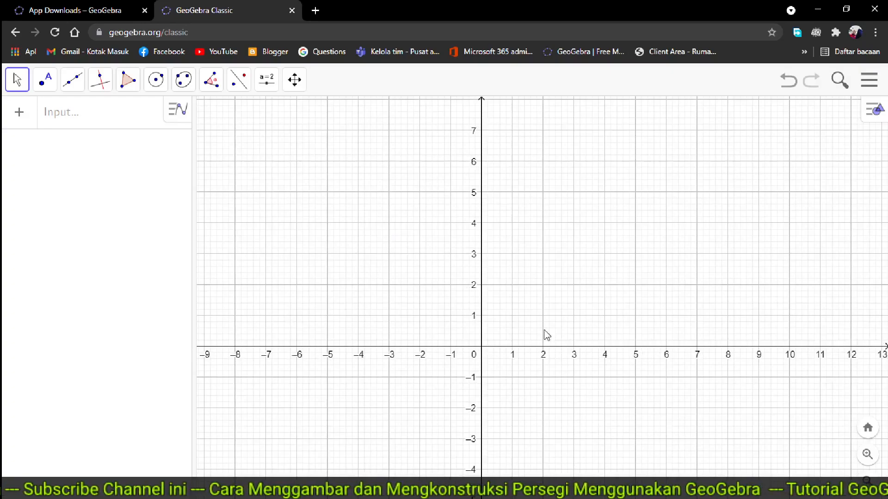
right_click(402, 199)
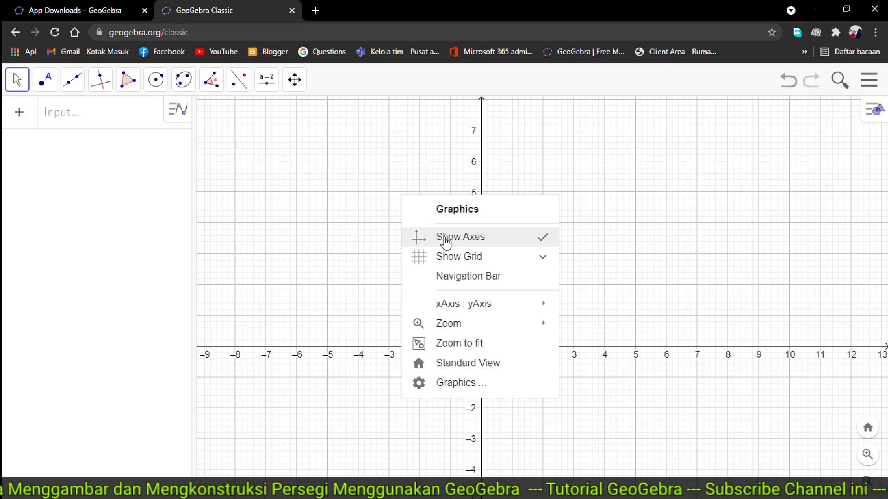
click(504, 250)
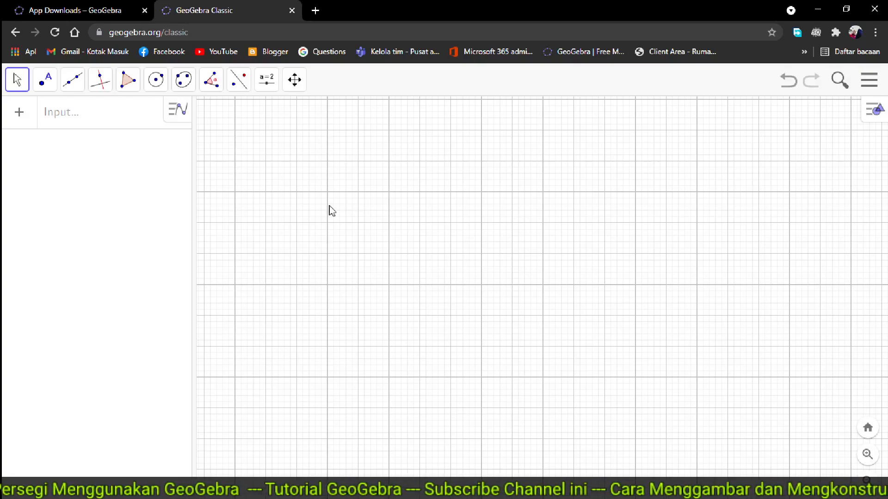
Step: Draw a regular polygon with 4 vertices on the base from A (-3, 2) to B (1, 2)
click(133, 86)
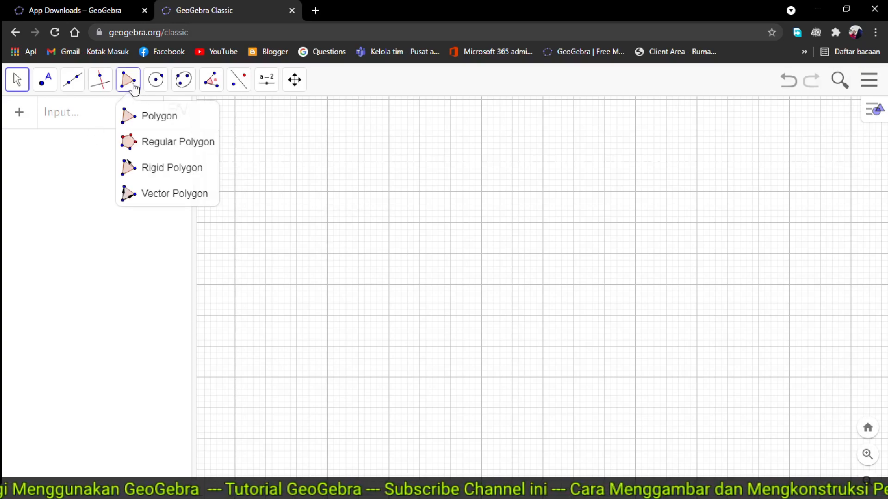
click(143, 147)
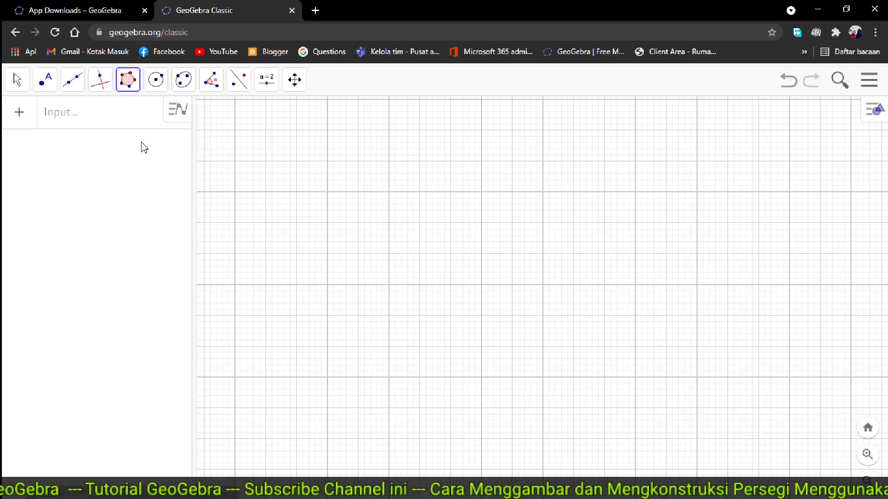
click(389, 285)
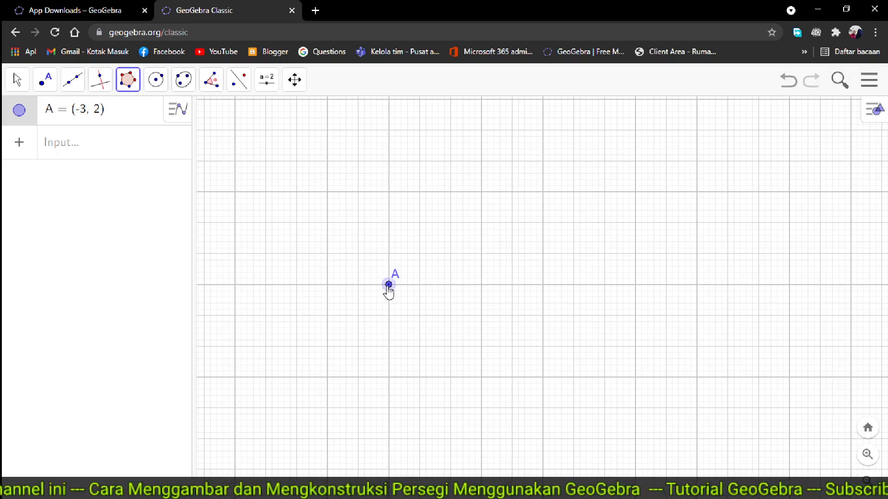
click(388, 285)
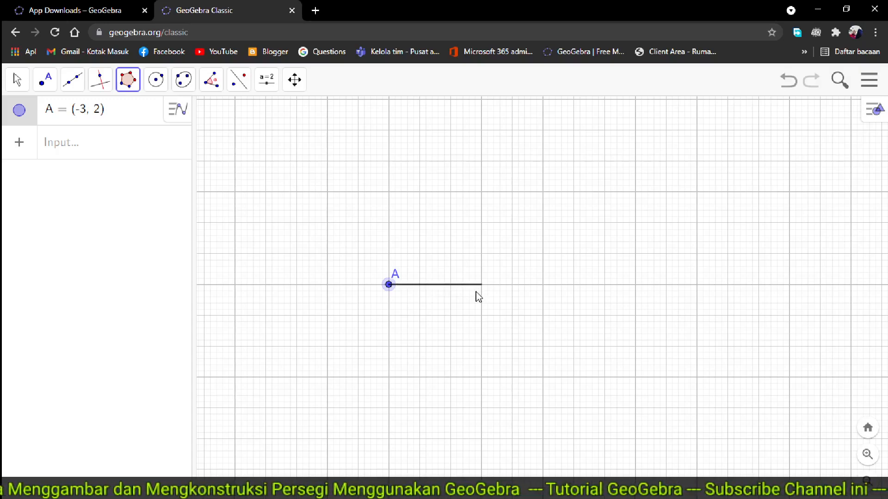
click(513, 285)
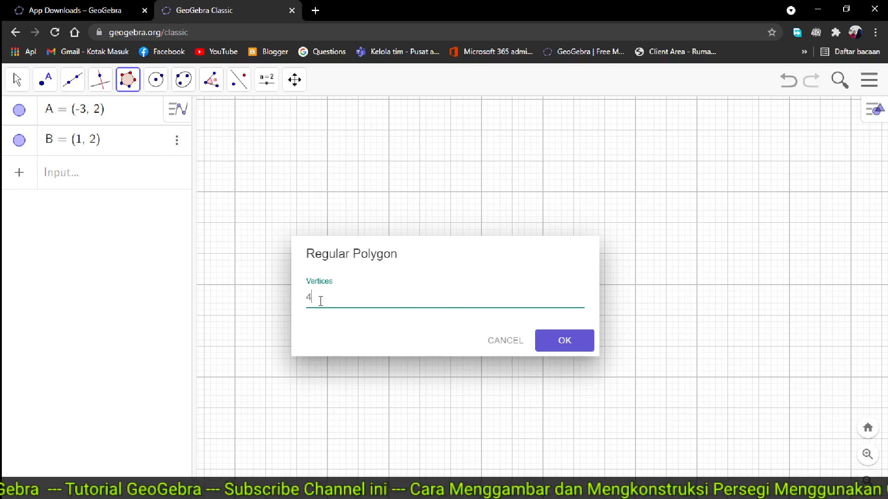
click(563, 349)
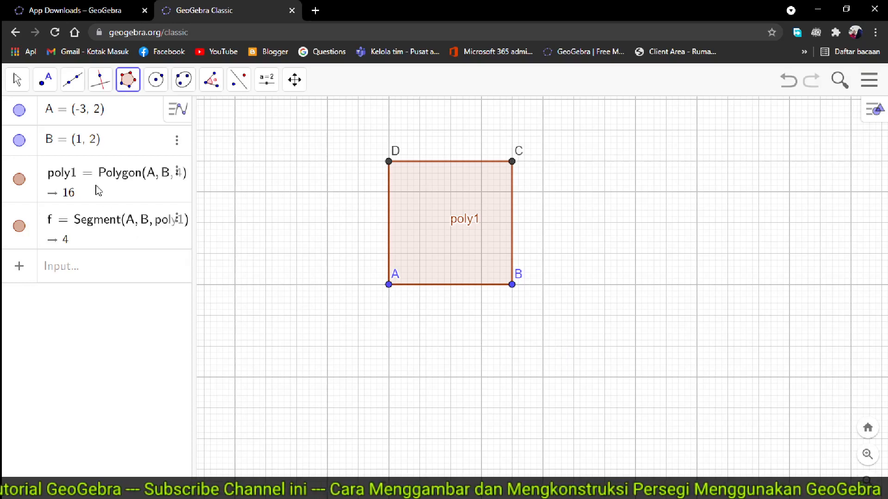
Step: Move the whole square so that vertex A sits at about (-3.4, 1.16)
click(20, 89)
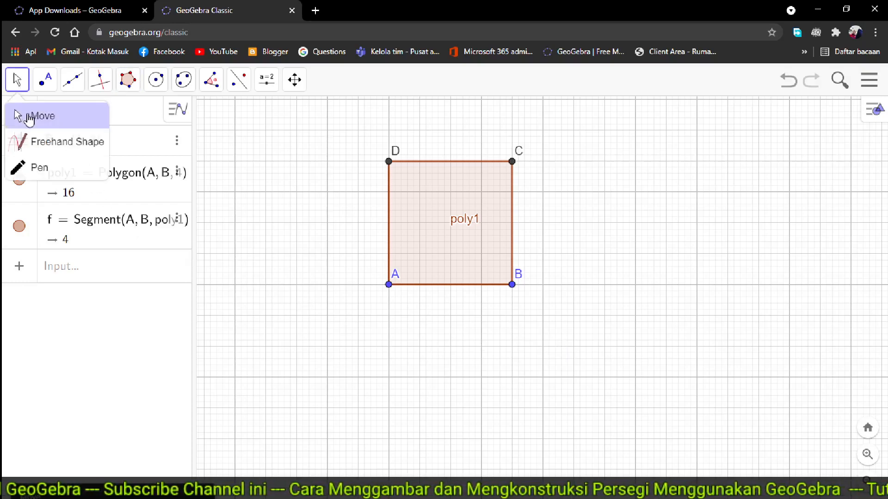
click(24, 116)
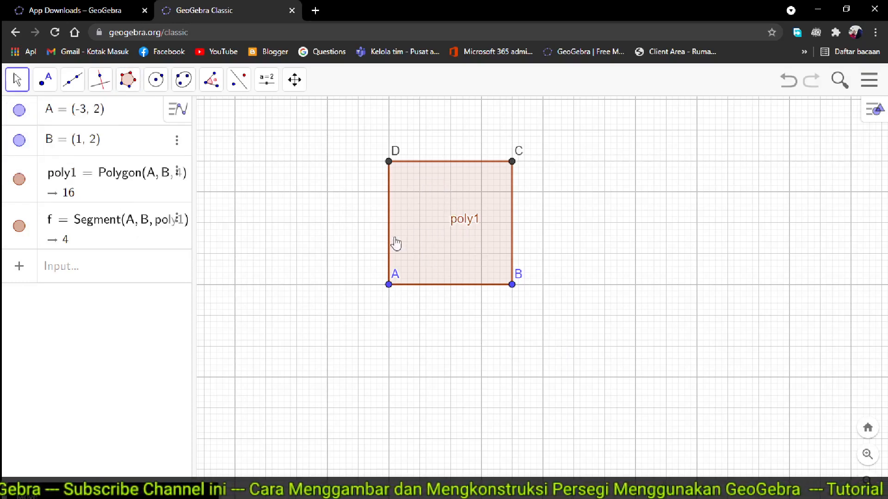
click(137, 89)
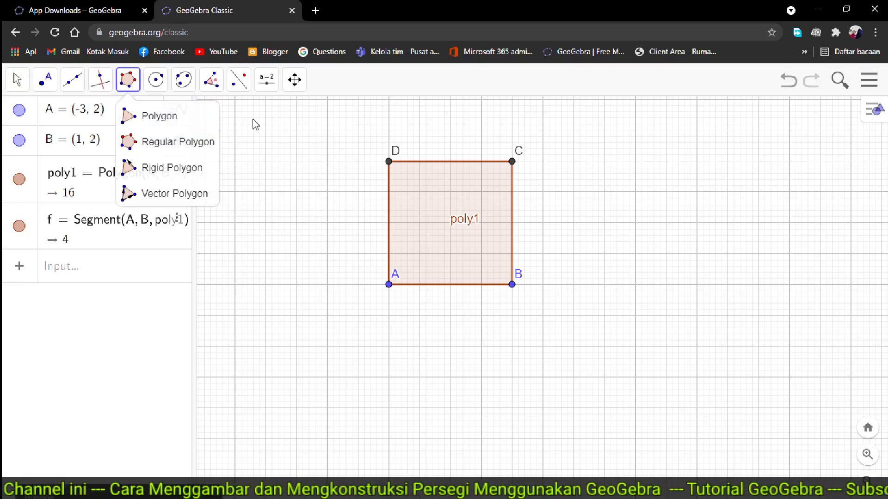
click(18, 81)
drag(438, 202, 421, 190)
drag(374, 193, 337, 208)
mouse_move(400, 227)
mouse_down()
mouse_move(448, 237)
mouse_move(457, 231)
mouse_move(408, 225)
mouse_up()
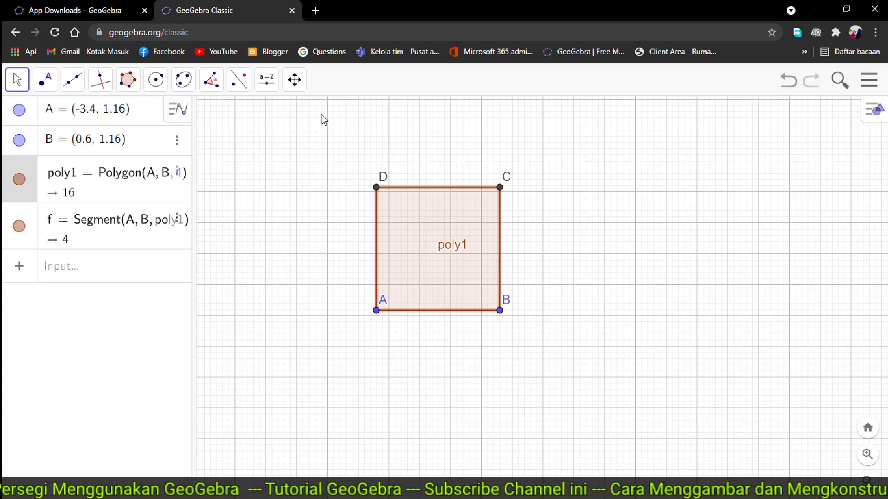
Step: Delete the square and its base points A and B
click(294, 80)
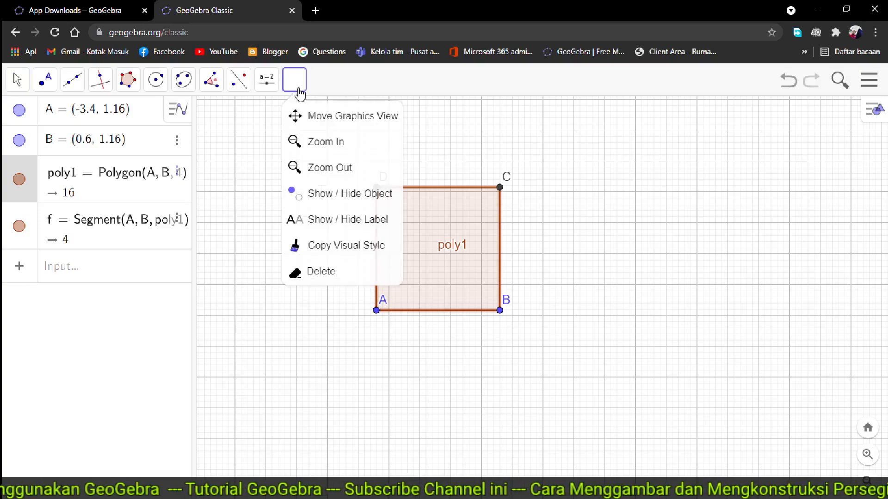
click(333, 273)
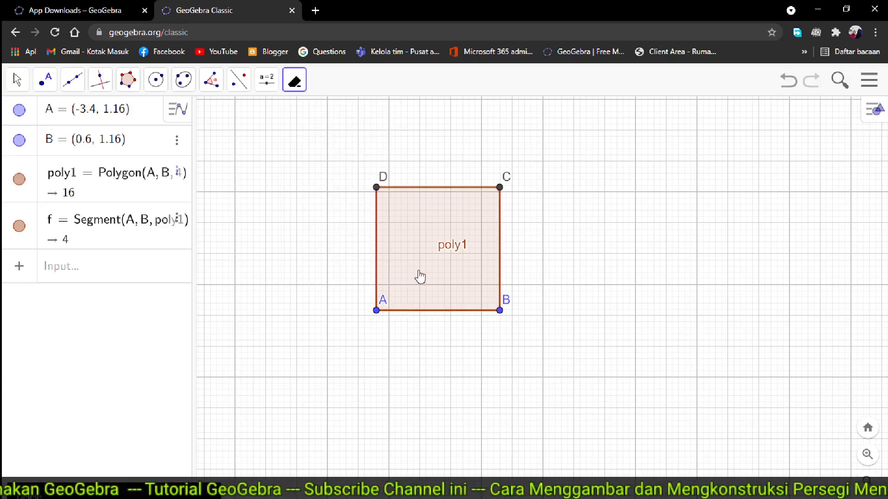
click(421, 273)
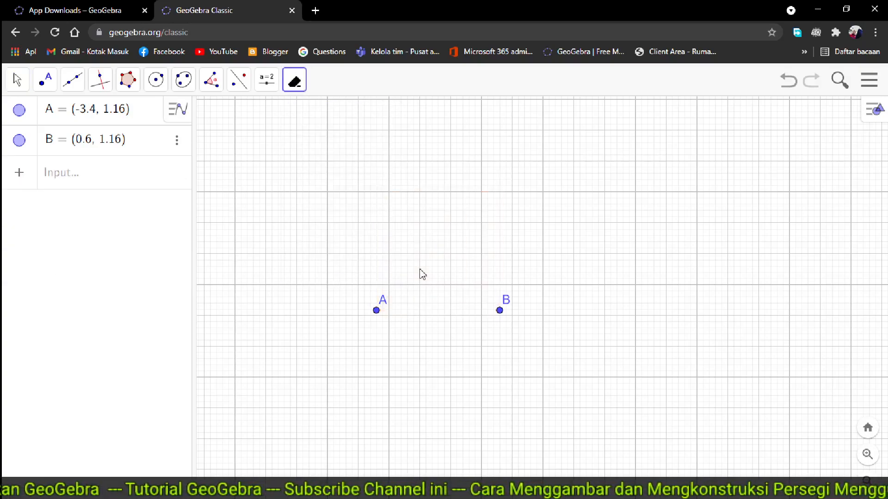
click(500, 311)
click(382, 313)
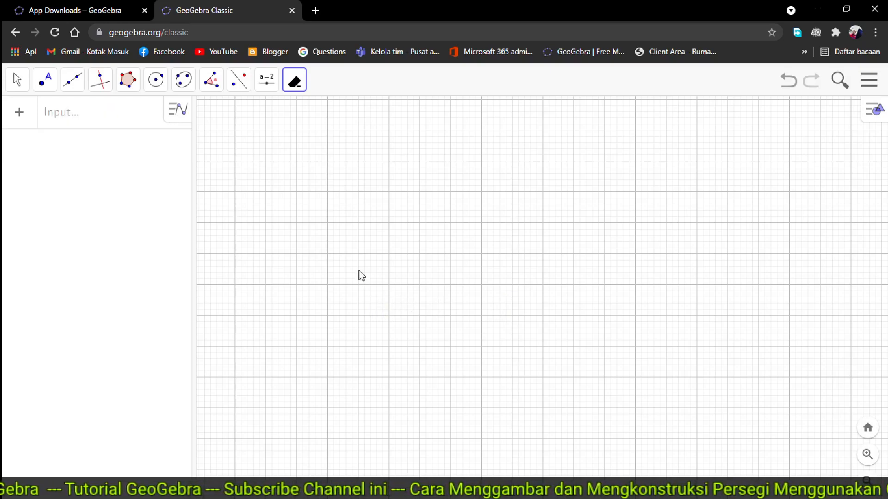
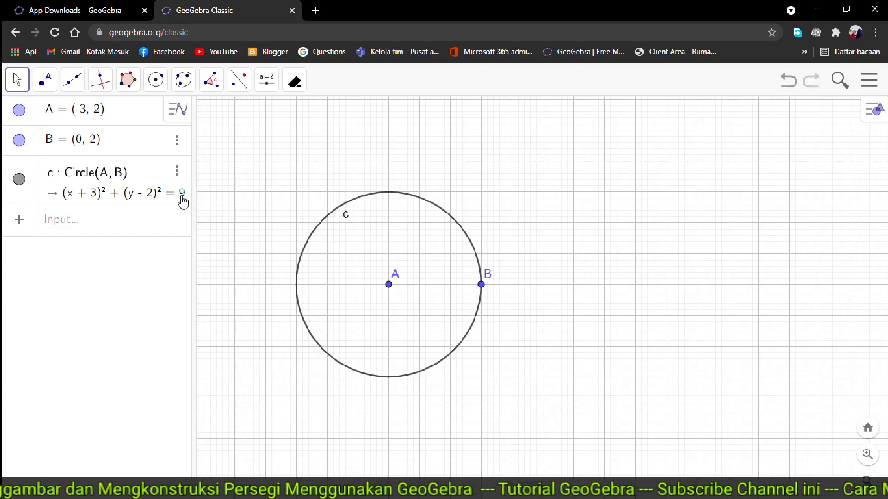
Step: Draw a line through the circle's center A and point B
mouse_move(483, 291)
mouse_down()
mouse_move(528, 293)
mouse_move(484, 291)
mouse_up()
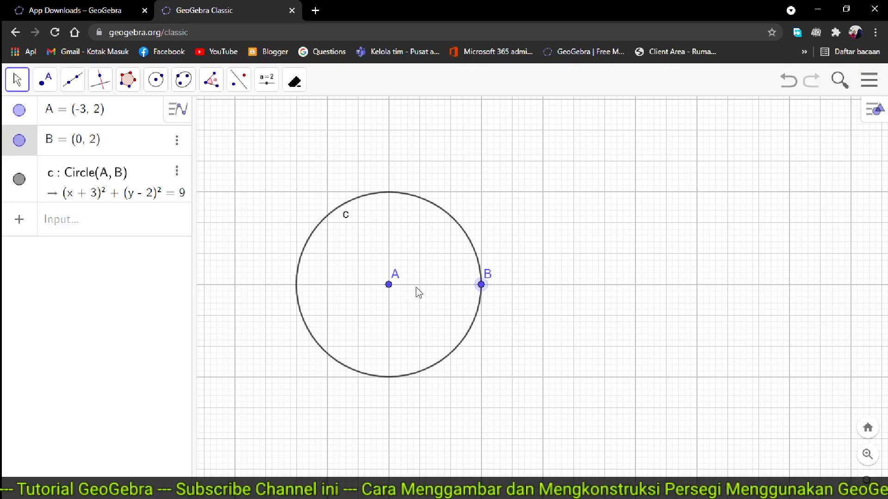
click(82, 90)
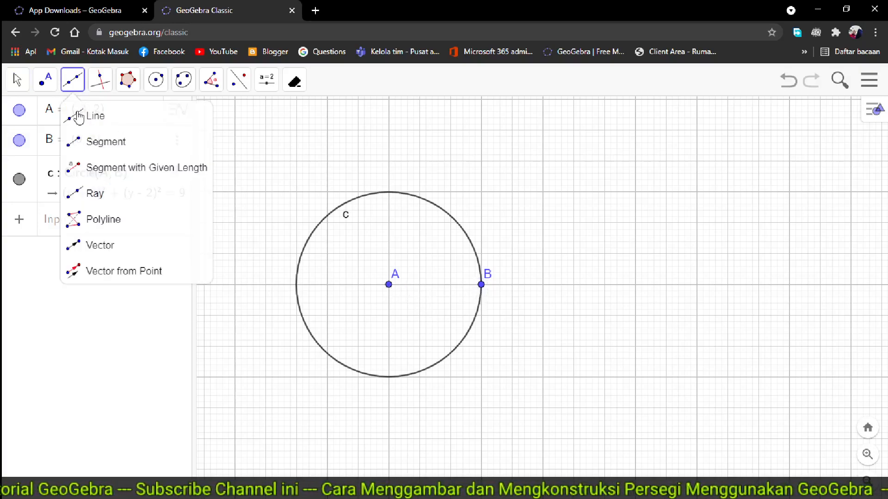
click(76, 116)
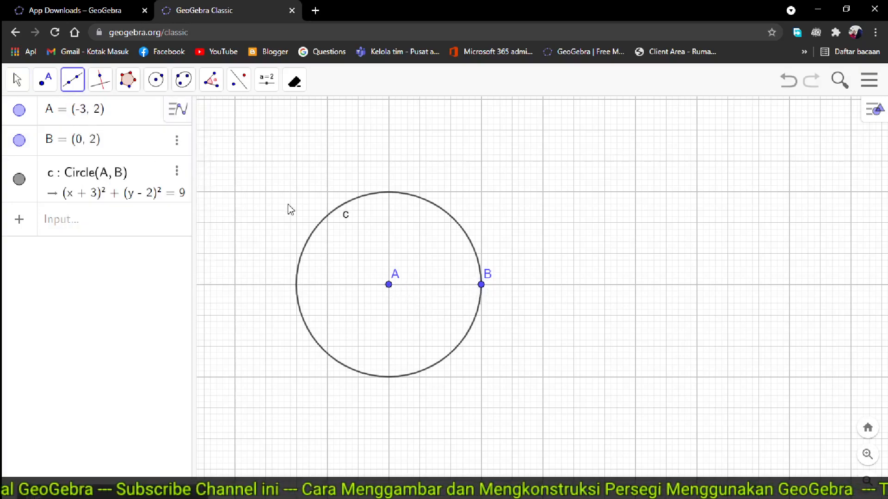
click(389, 286)
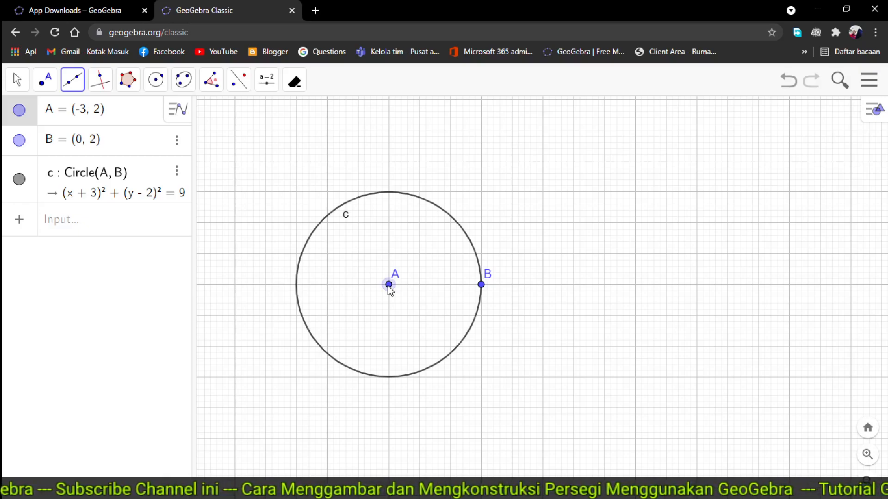
click(481, 285)
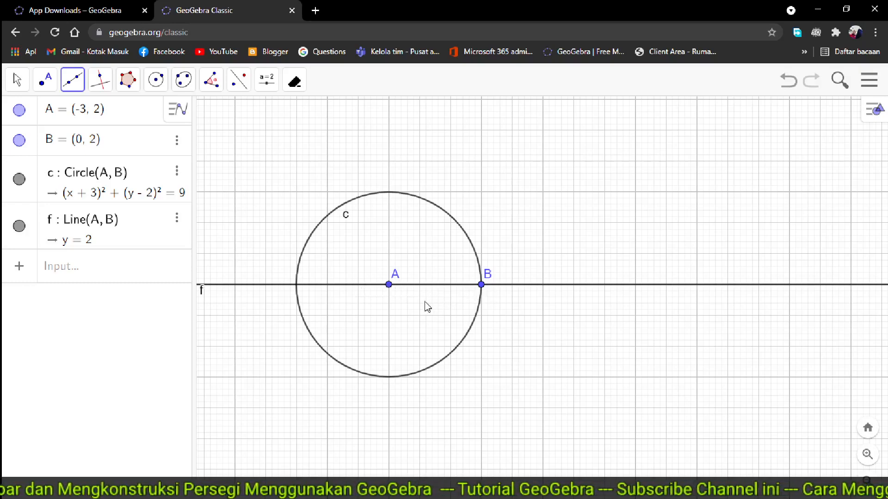
Step: Construct two lines perpendicular to line f, one through point A and one through point B
click(101, 91)
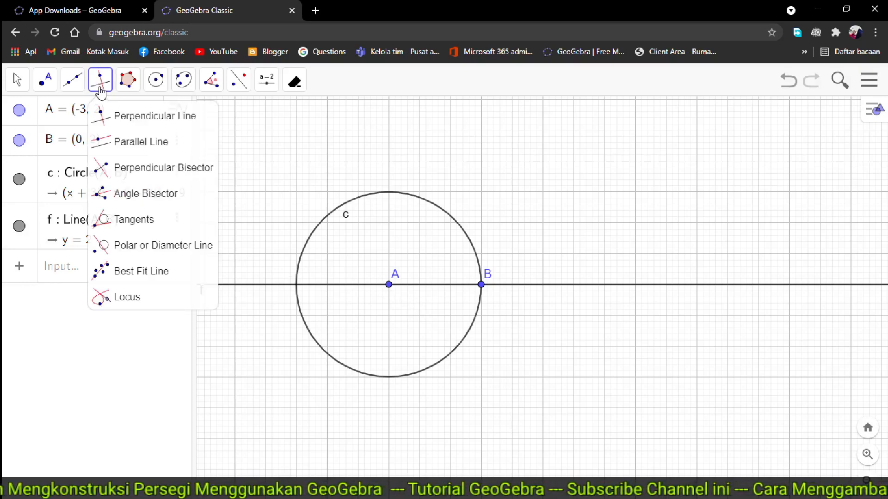
click(122, 119)
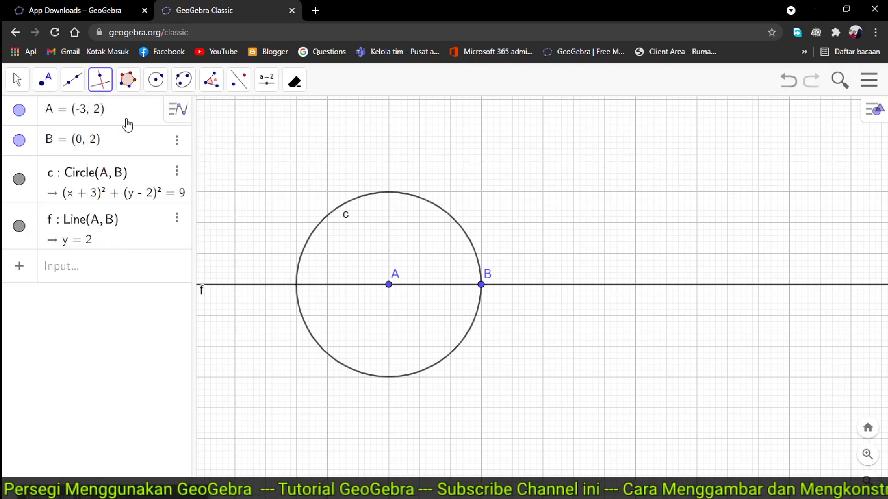
click(449, 285)
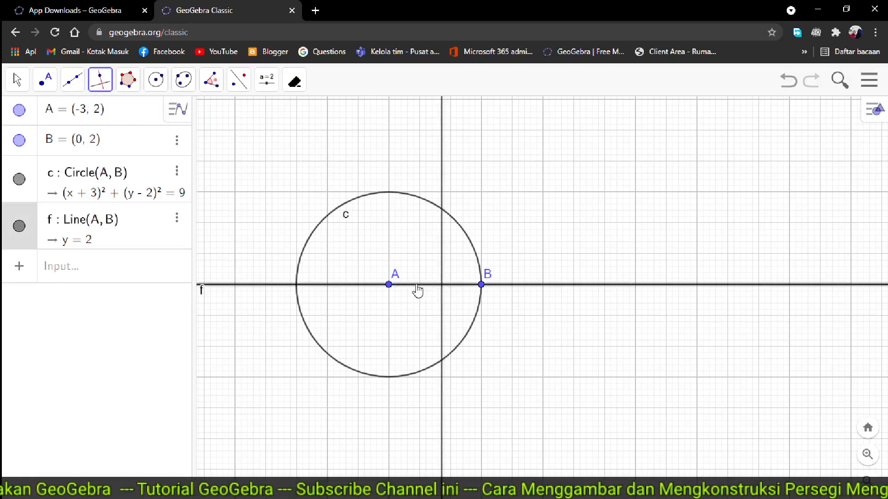
click(389, 286)
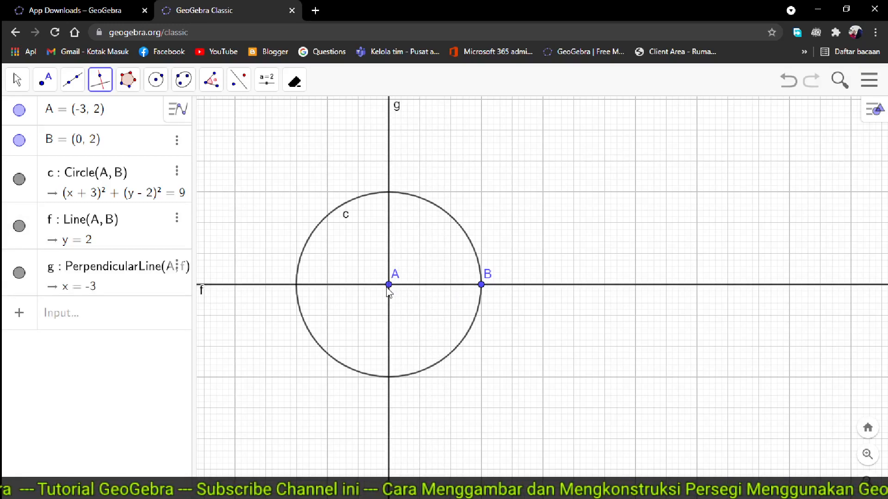
click(426, 285)
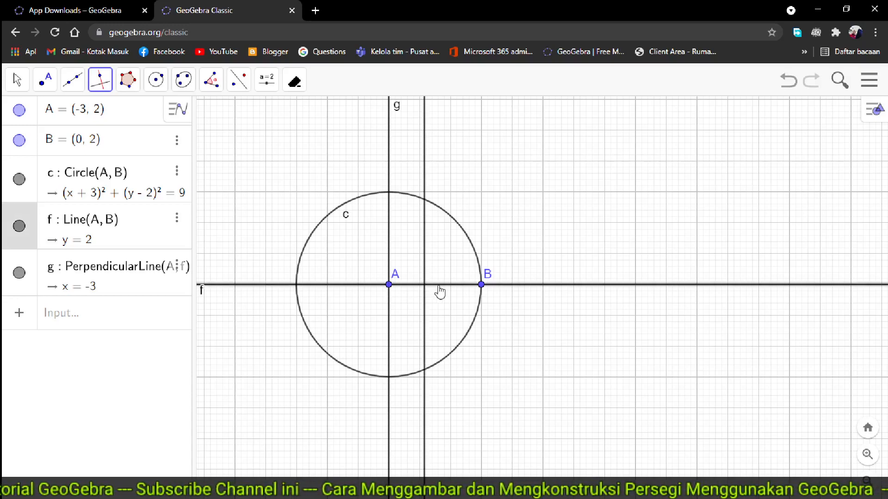
click(483, 286)
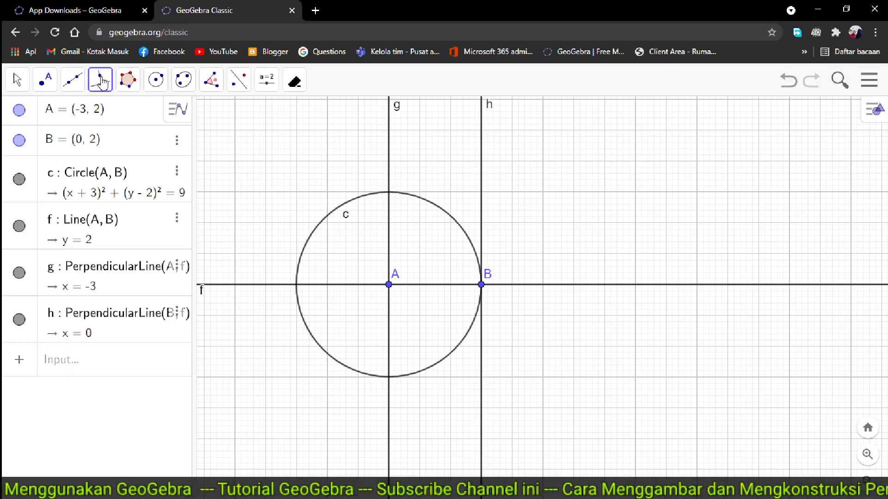
Step: Mark the intersection points of circle c and the perpendicular line g through its center
click(46, 82)
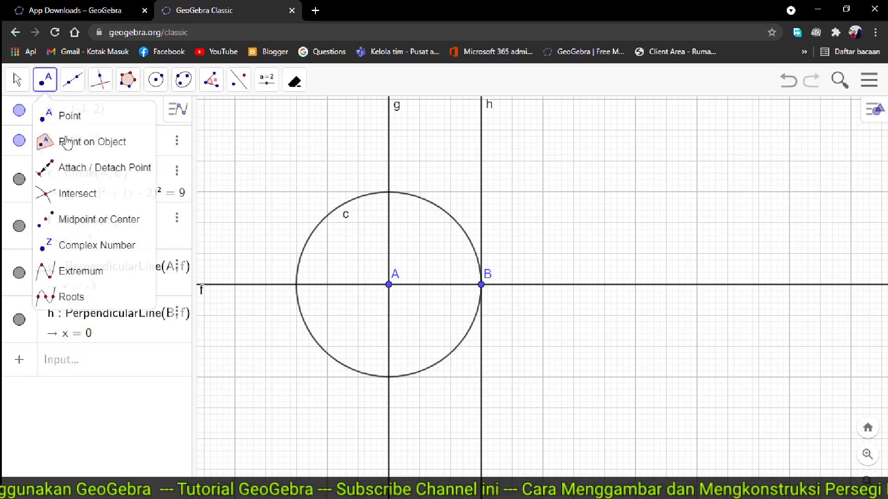
click(73, 193)
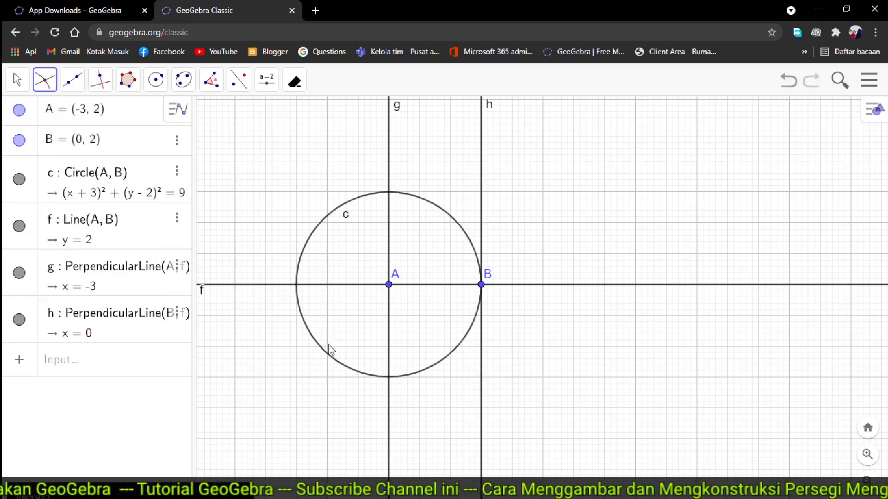
click(331, 362)
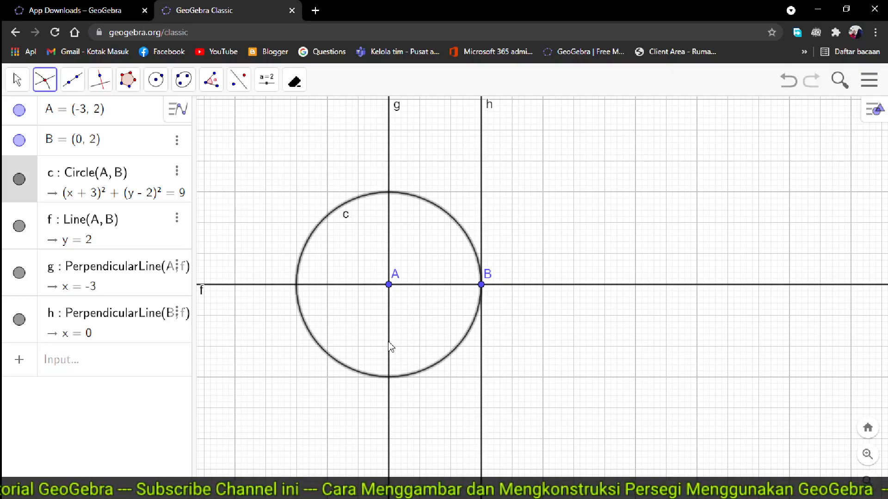
click(388, 344)
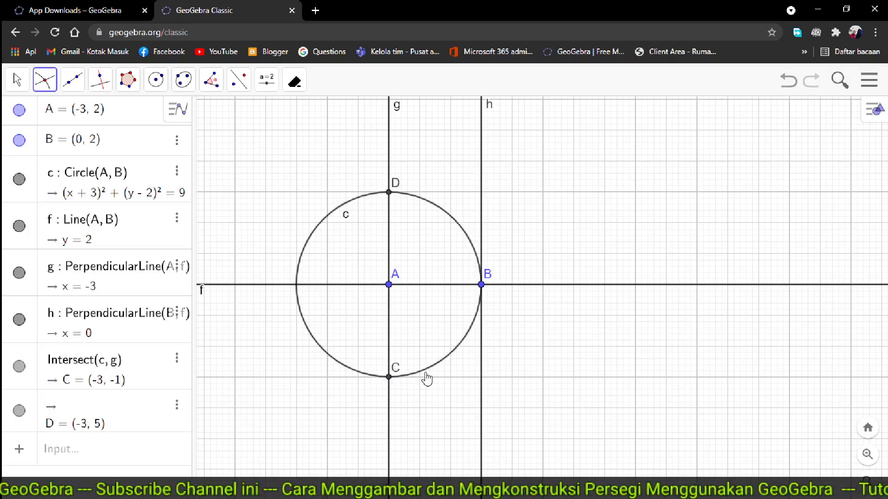
Step: Construct a line perpendicular to line g through point C, the lower intersection on the circle
click(96, 91)
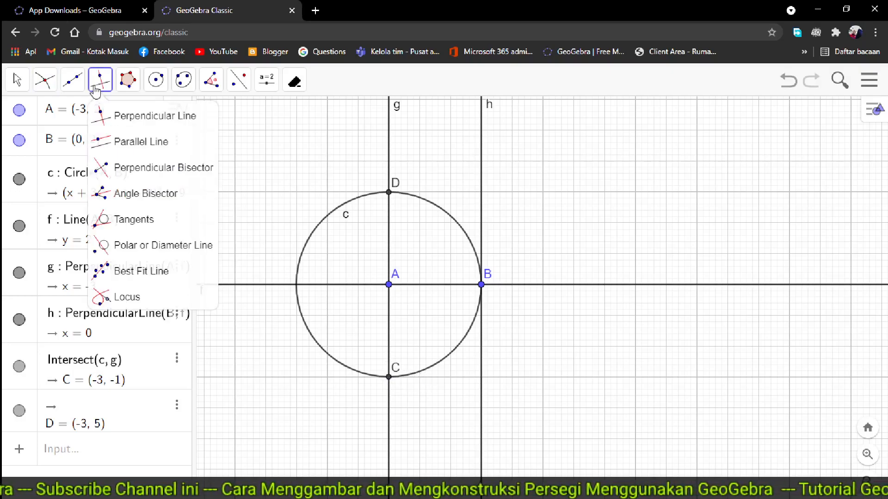
click(114, 116)
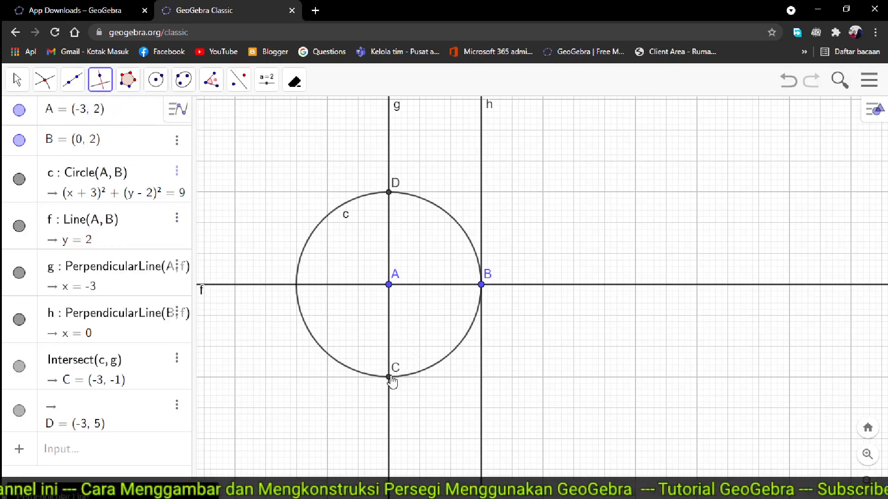
click(389, 328)
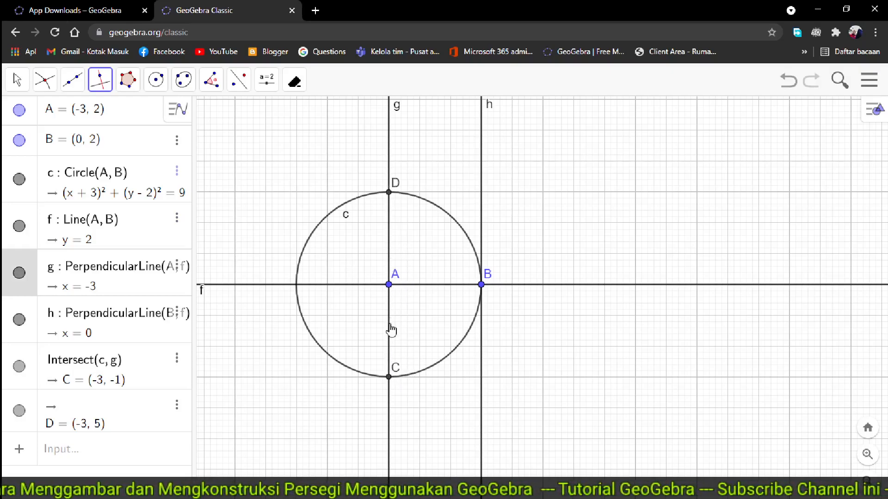
click(389, 378)
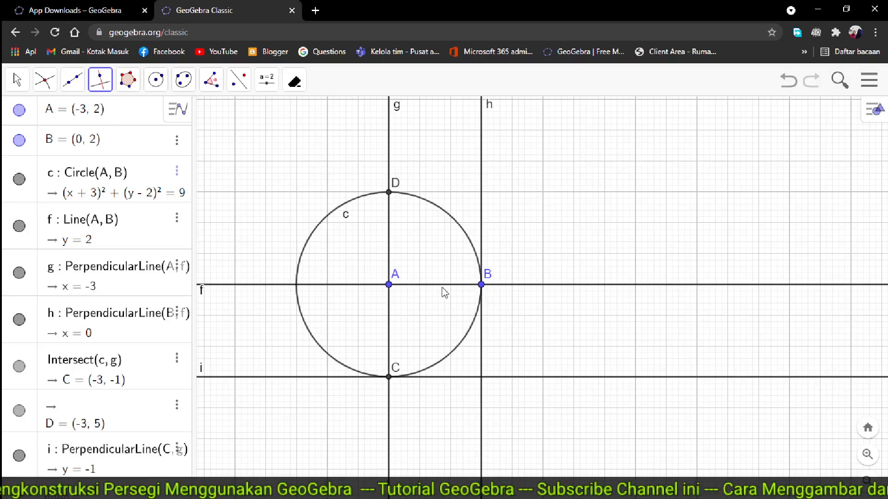
click(106, 93)
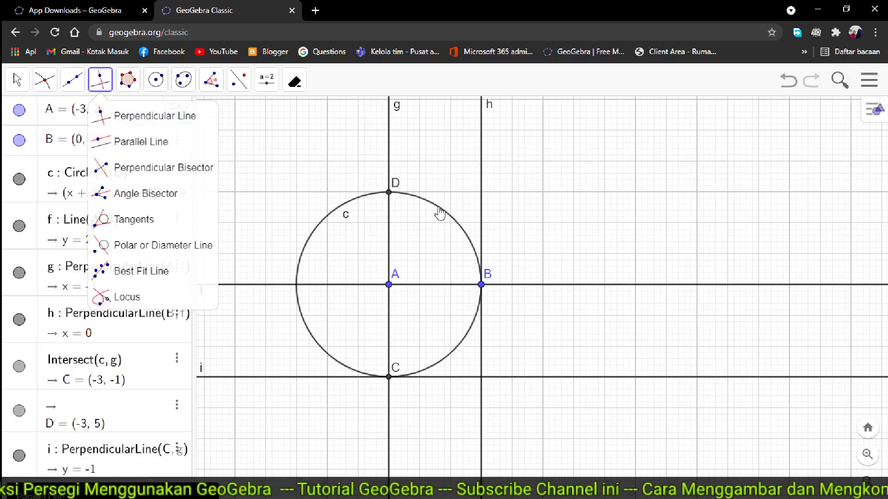
click(17, 82)
click(18, 85)
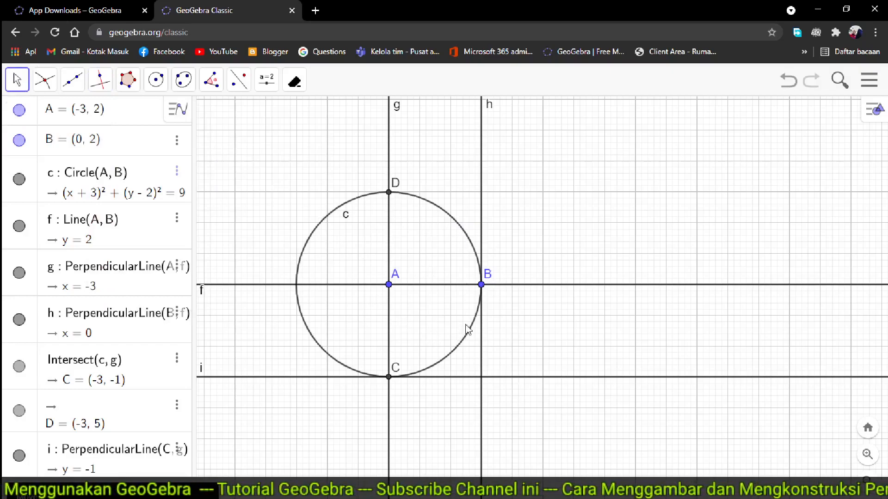
Step: Mark the intersection point of the line i through C and the perpendicular line h through B
click(54, 86)
click(78, 196)
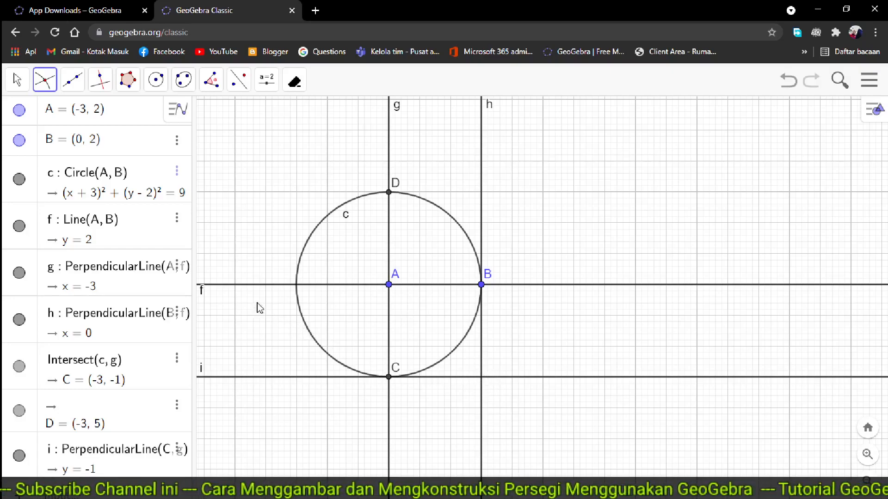
click(297, 376)
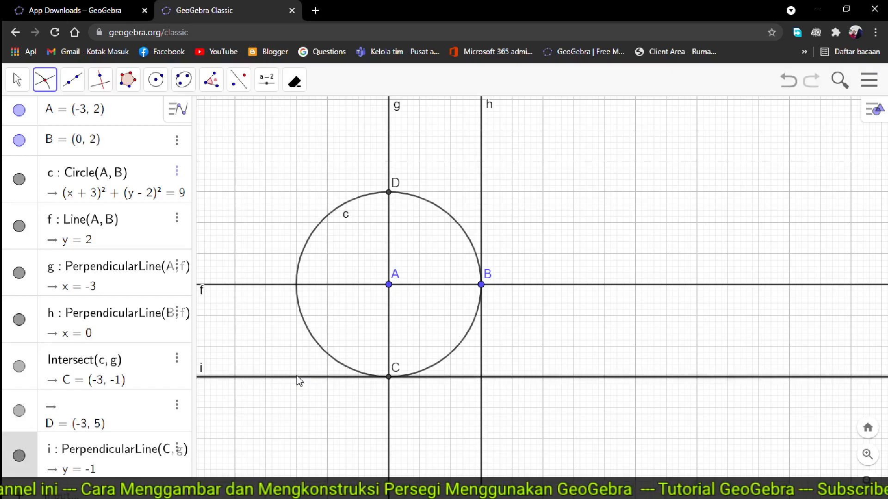
click(481, 349)
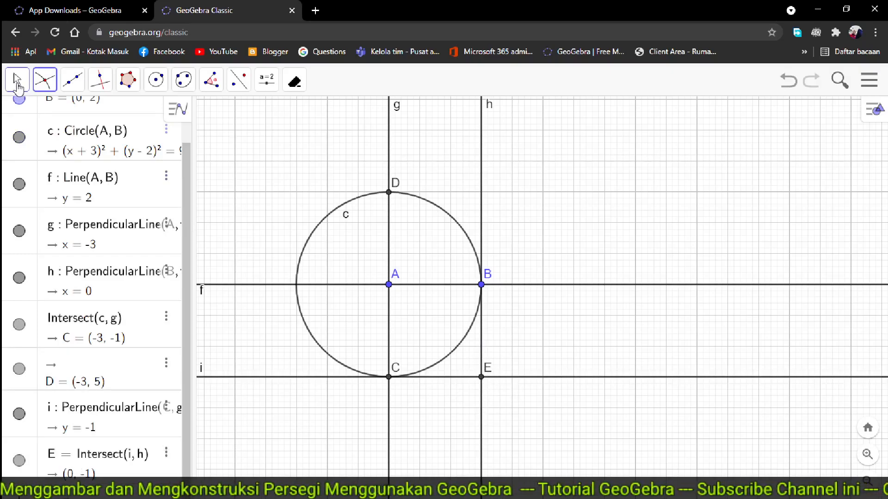
Step: Hide circle c, the construction lines f, g, h and i, and point D, leaving points A, B, C and E displayed
click(17, 83)
click(23, 118)
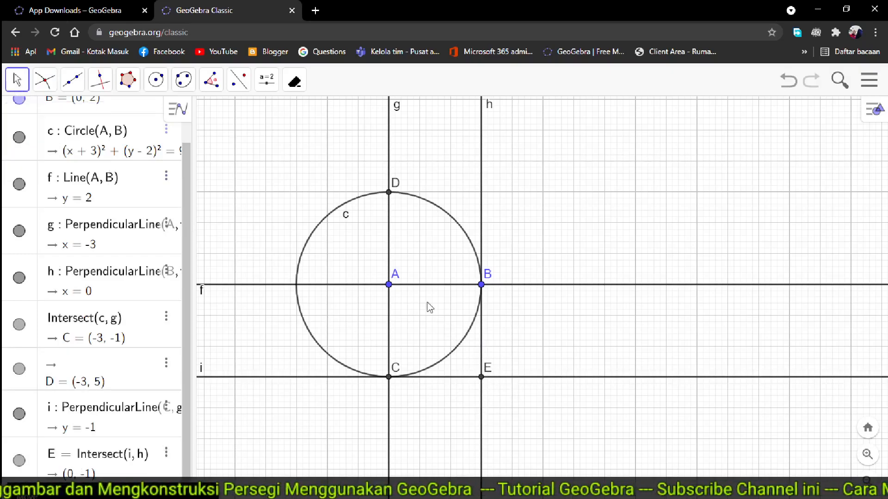
click(19, 234)
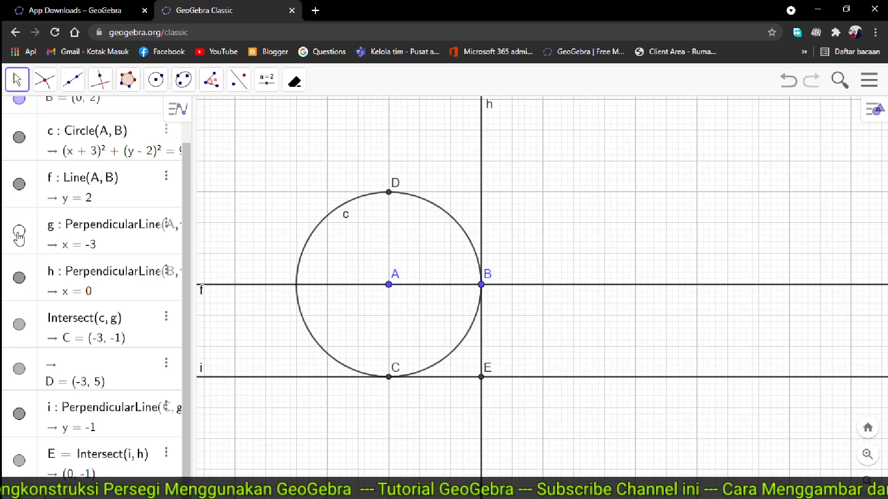
click(20, 187)
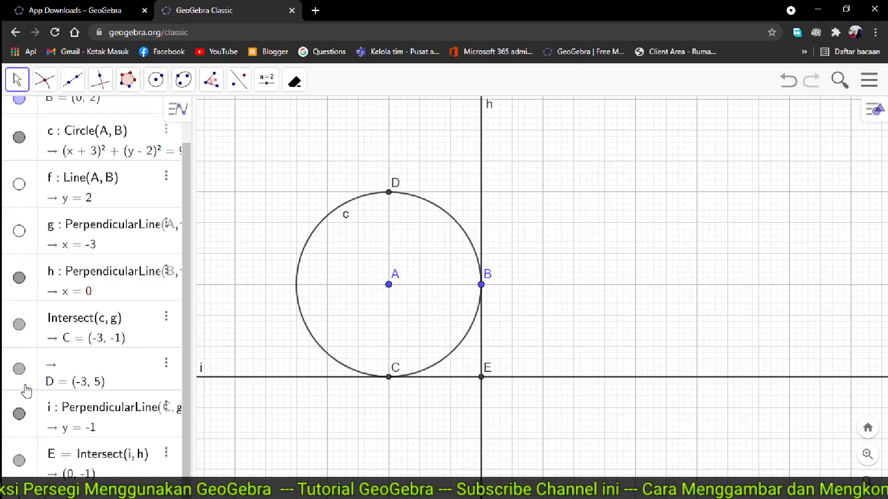
click(19, 413)
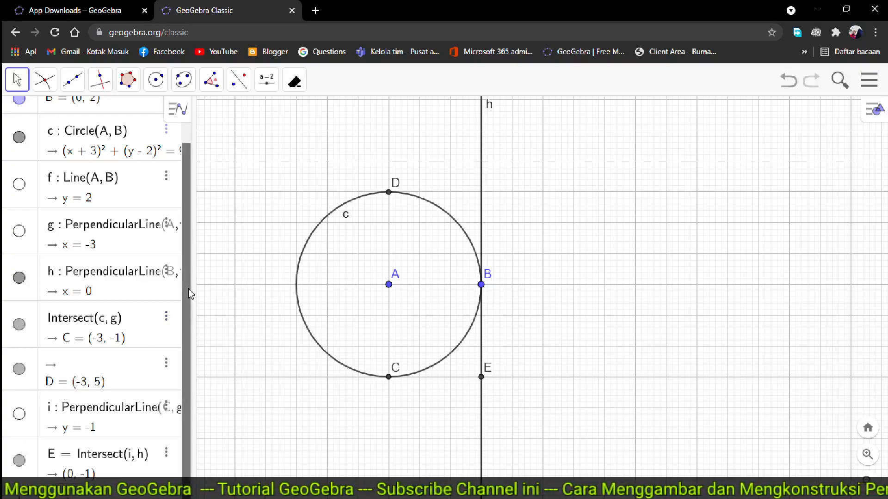
scroll(189, 296, up, 2)
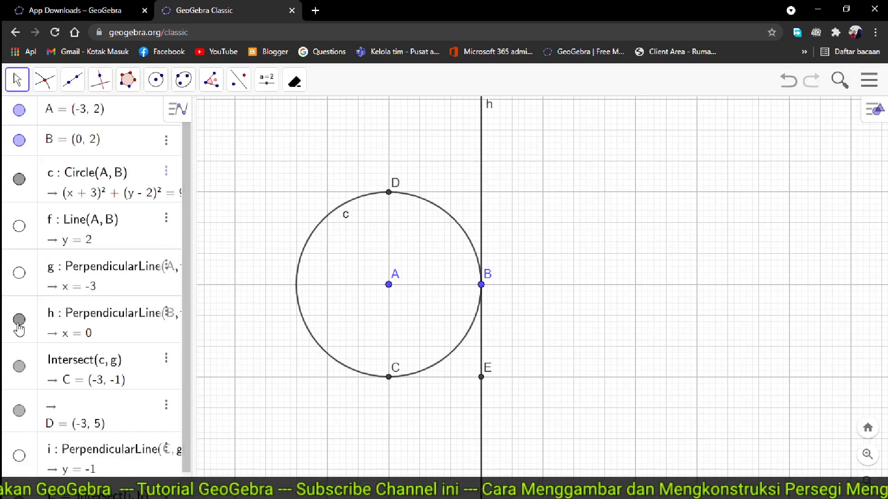
click(20, 180)
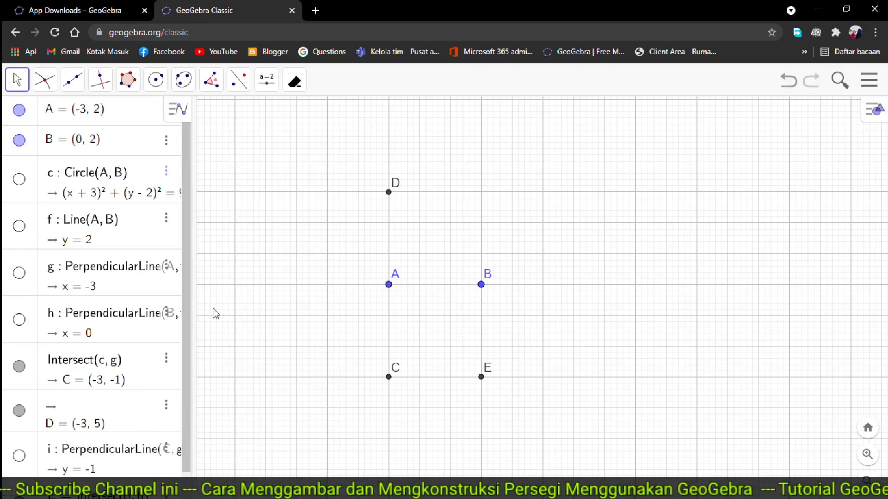
drag(190, 307, 181, 382)
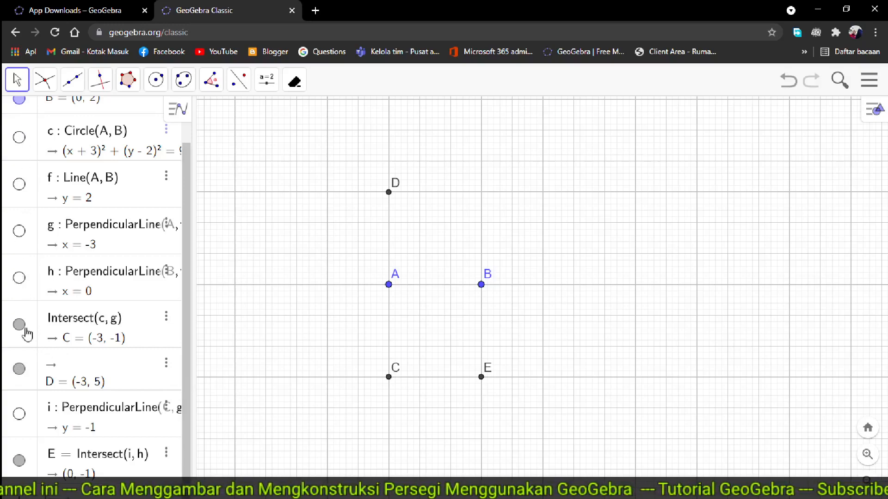
click(19, 368)
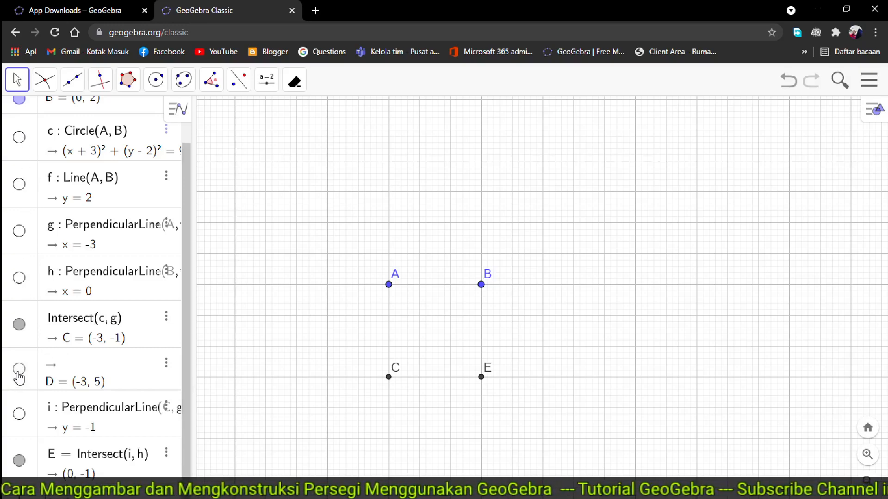
Step: Draw a closed polygon through points A, B, E and C with the Polygon tool
click(130, 93)
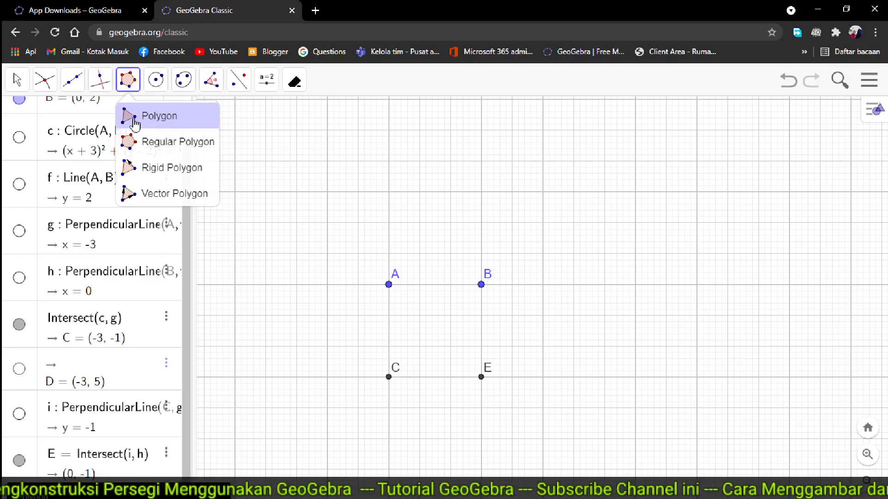
click(135, 124)
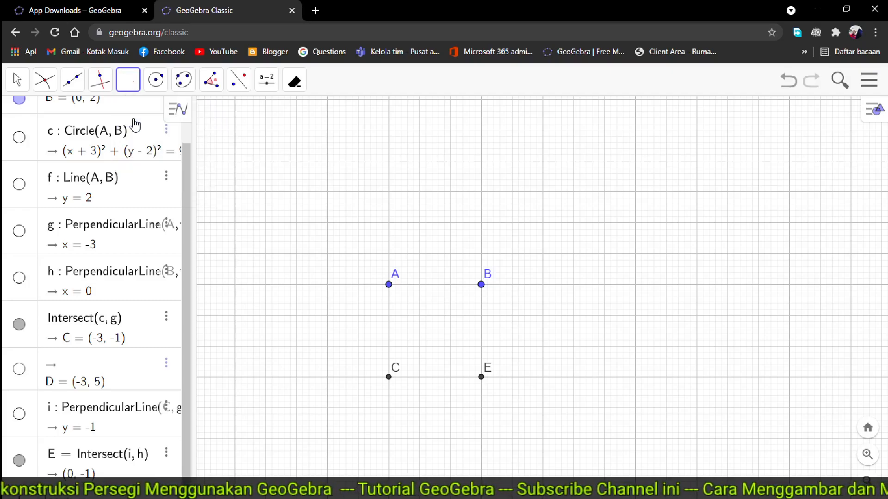
click(388, 284)
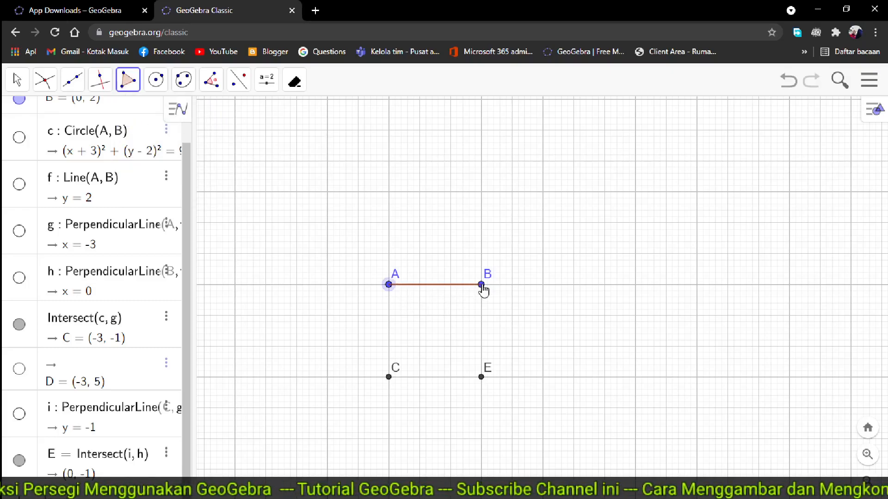
click(481, 285)
click(481, 377)
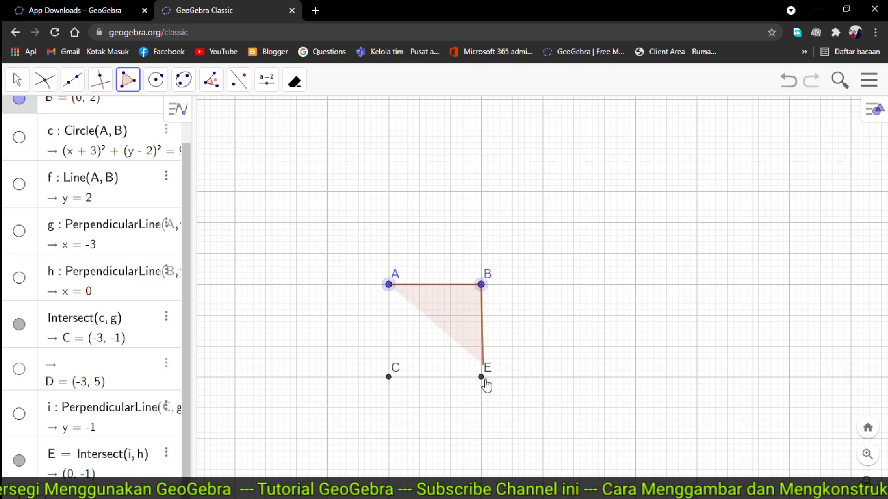
click(389, 377)
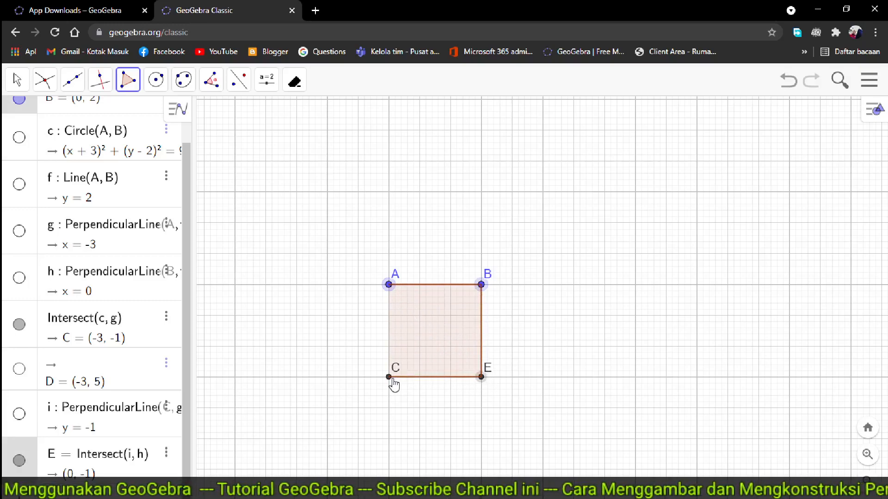
click(389, 285)
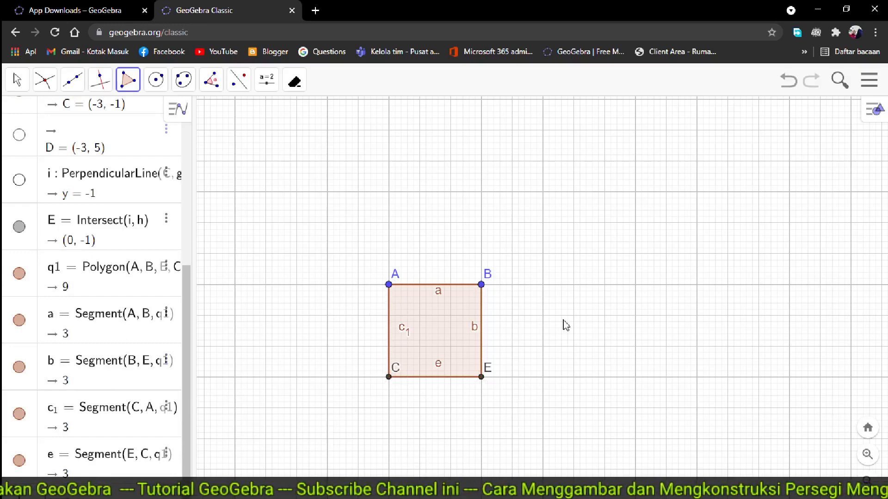
Step: Test the square by moving vertex B outward until the sides are 5 units long, and return it to (0, 2)
click(15, 83)
click(20, 115)
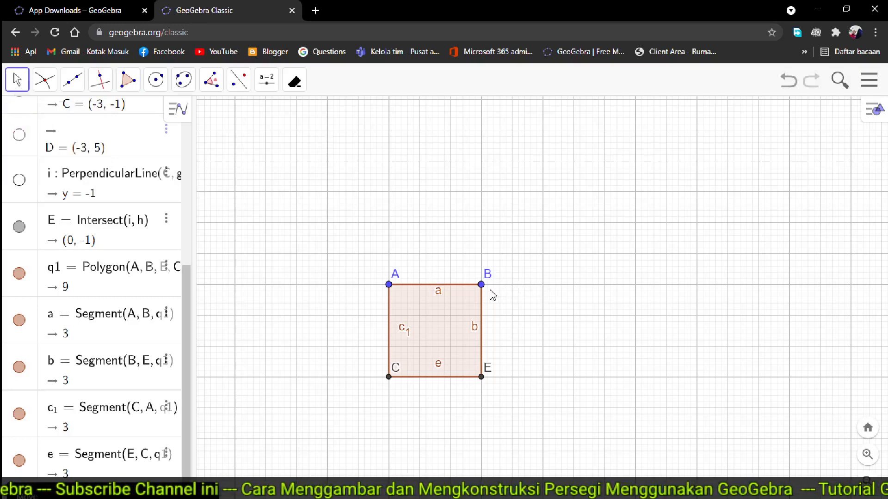
drag(481, 284, 512, 253)
mouse_move(520, 213)
mouse_down()
mouse_move(478, 189)
mouse_move(513, 174)
mouse_move(527, 188)
mouse_move(535, 216)
mouse_move(527, 245)
mouse_move(515, 187)
mouse_move(515, 200)
mouse_up()
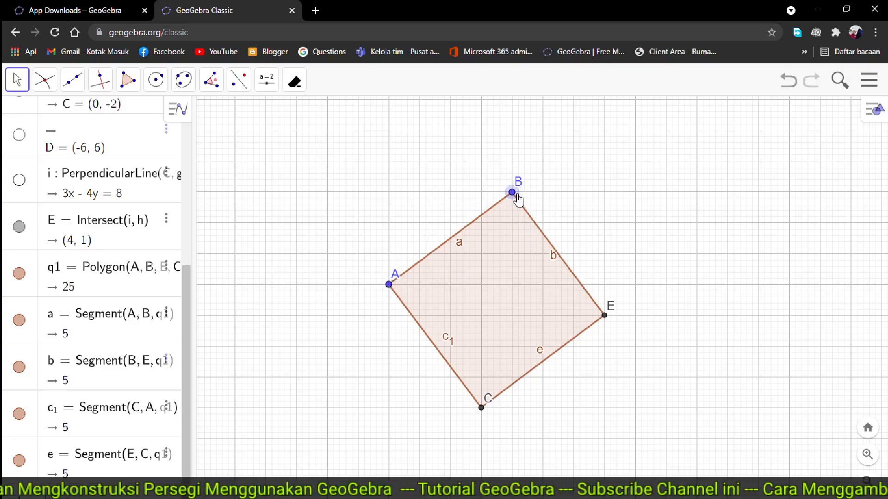
drag(512, 192, 486, 290)
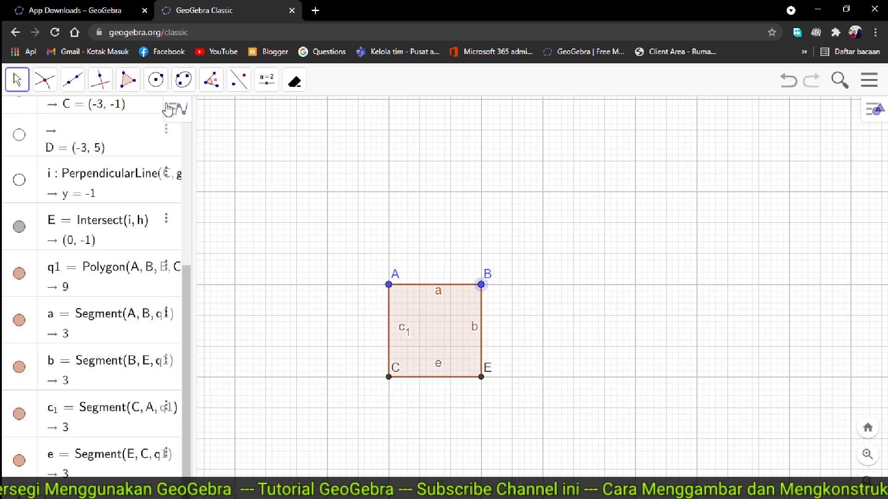
Step: Open the set of circle and arc tools
click(158, 88)
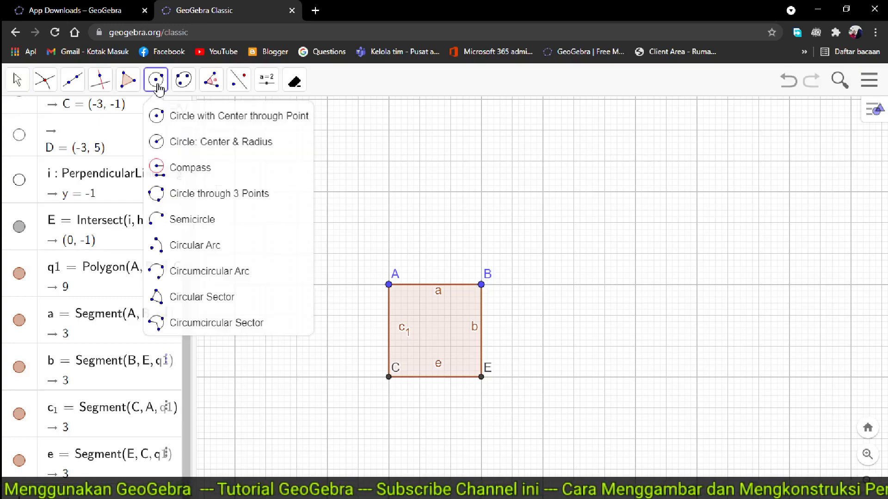